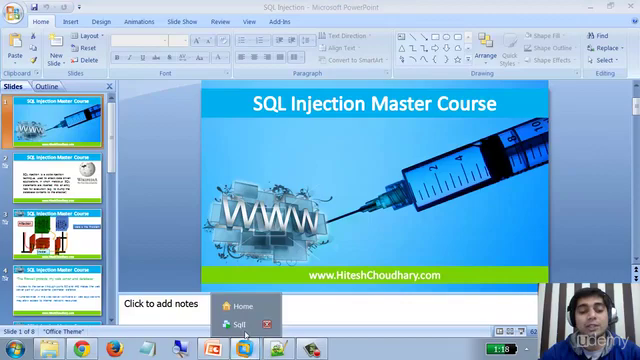
Step: Bring the Sqli BackTrack 5 virtual machine window in VMware Workstation to the front
click(238, 324)
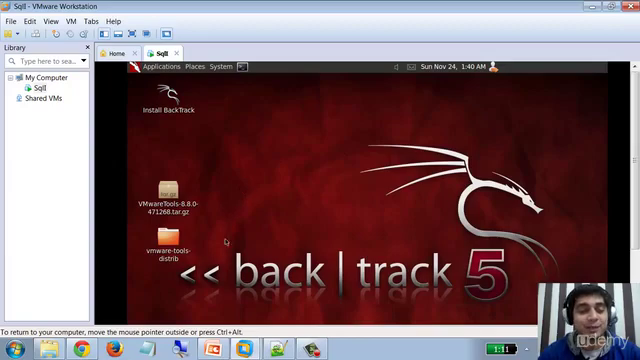
click(82, 349)
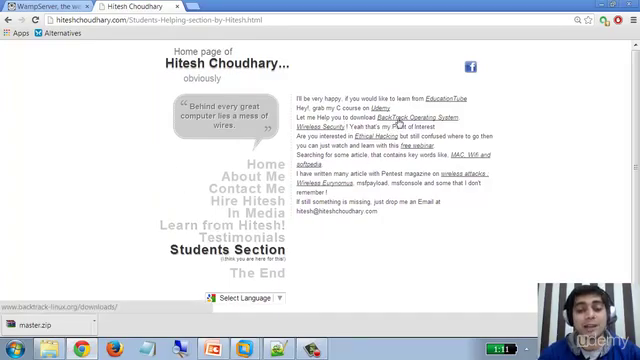
click(600, 6)
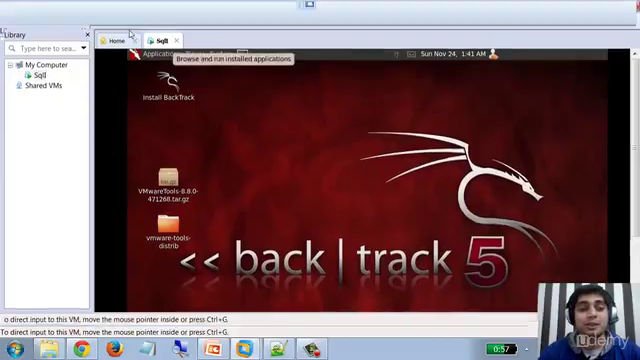
Step: Make the VM fullscreen and open a root terminal near the desktop's centre
key(ctrl+alt+Return)
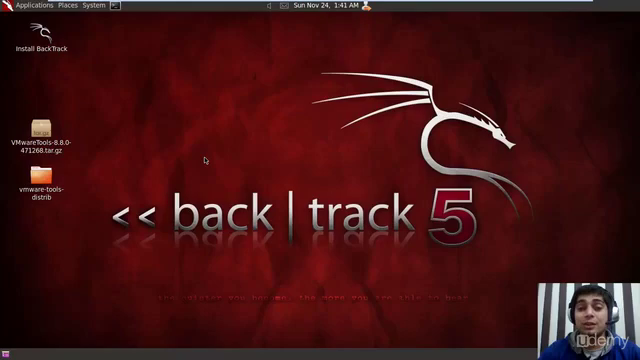
click(116, 6)
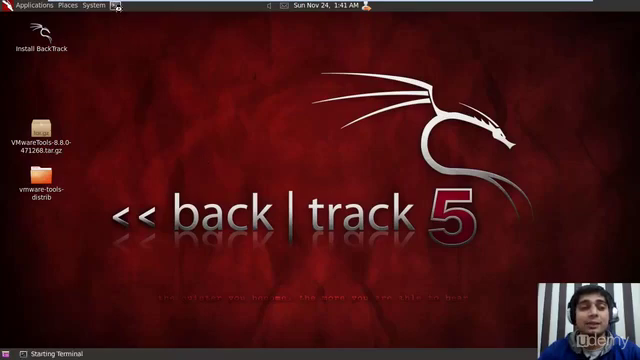
drag(127, 58, 293, 52)
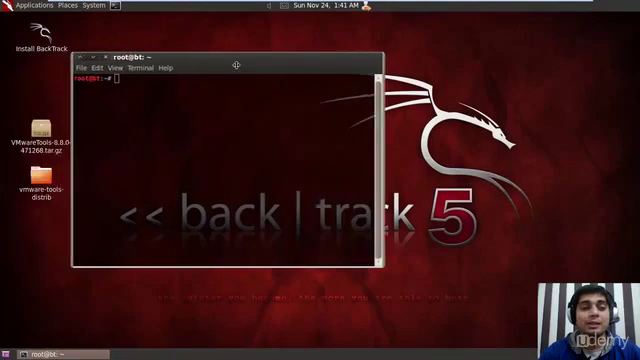
click(22, 6)
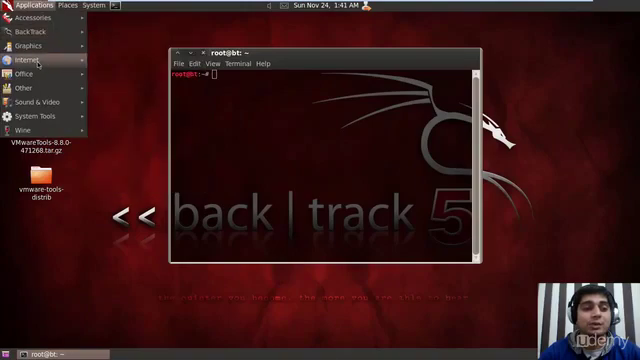
mouse_move(30, 60)
click(131, 88)
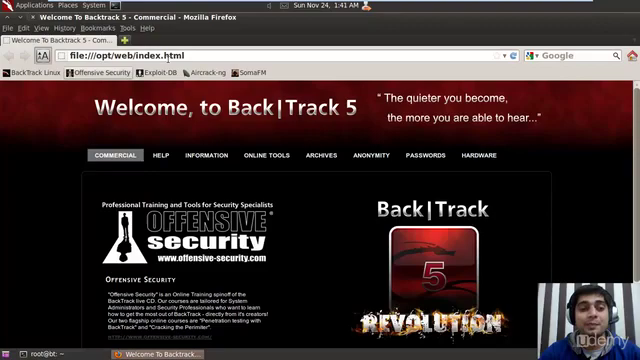
click(217, 58)
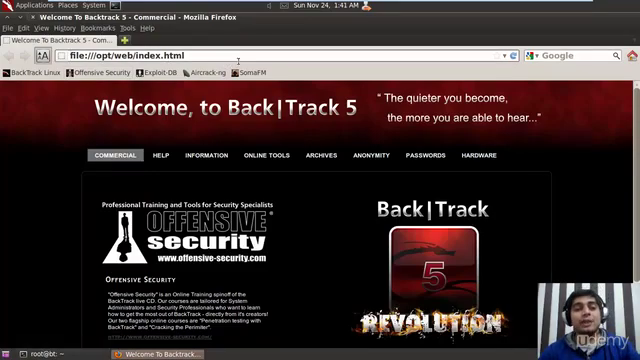
key(ctrl+a)
text(h)
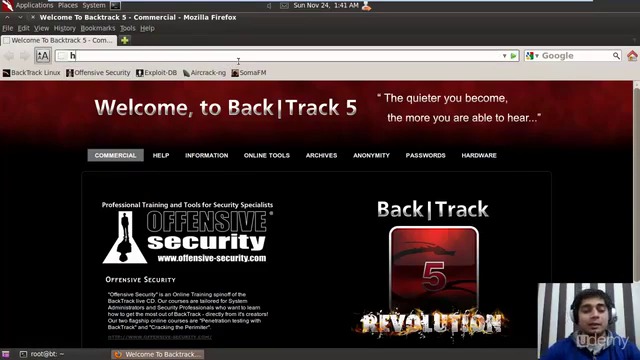
text(itesh)
key(Down)
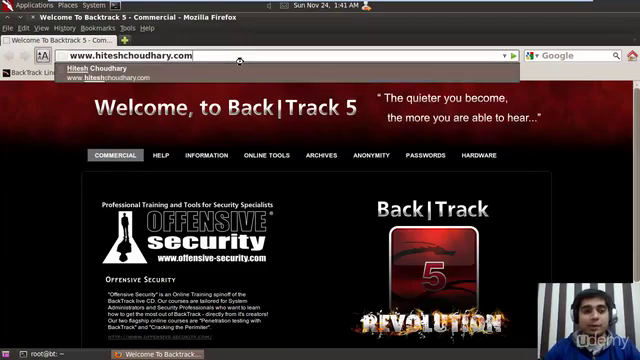
text(/in)
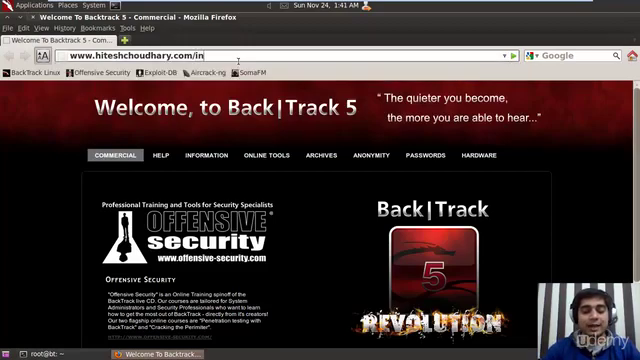
text(jection)
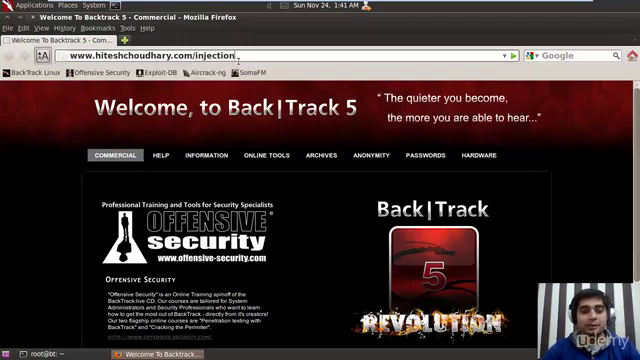
text(/master)
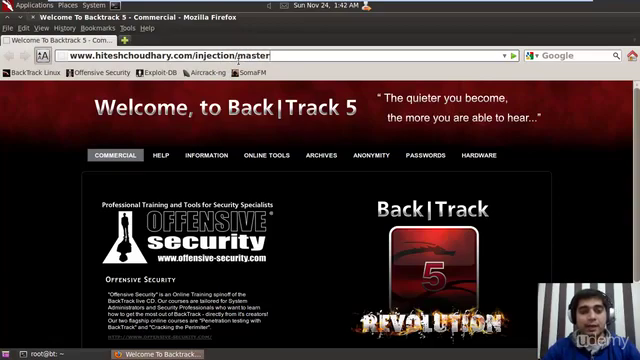
text(.)
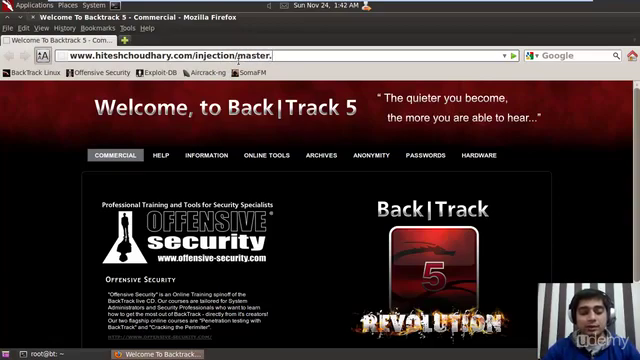
text(zip)
key(Return)
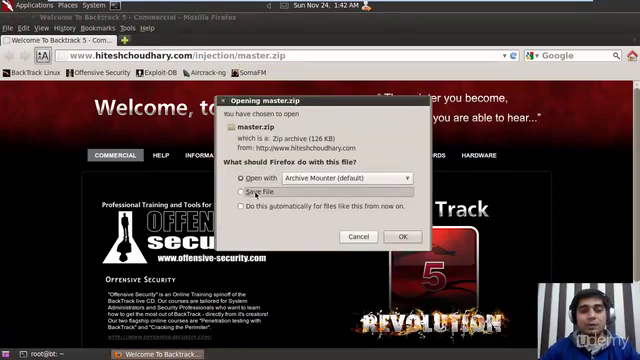
Step: Save master.zip (126 KB) to the Desktop folder
click(255, 192)
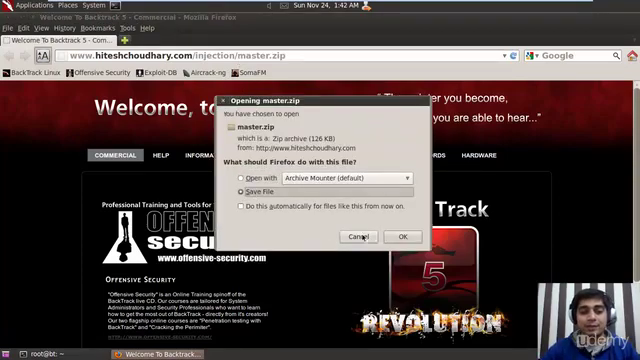
click(402, 236)
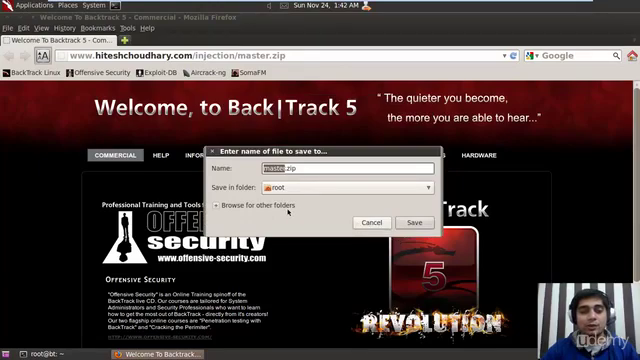
click(340, 187)
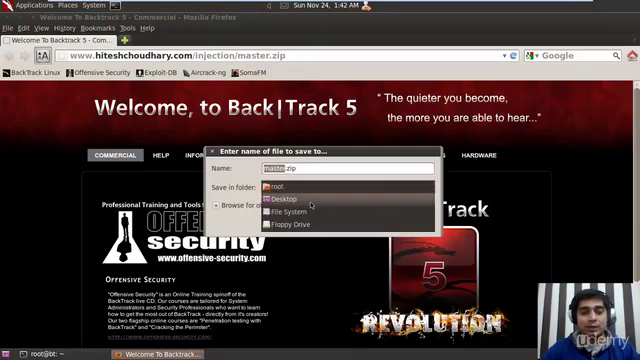
click(300, 198)
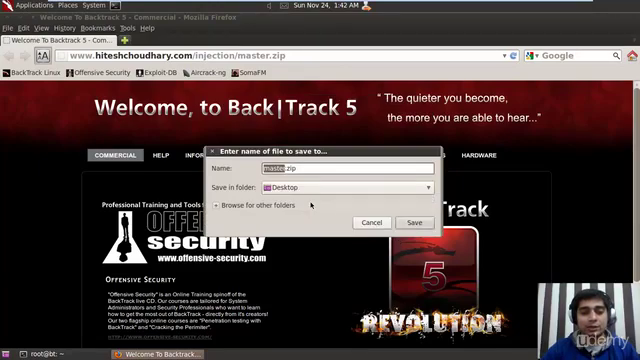
click(414, 222)
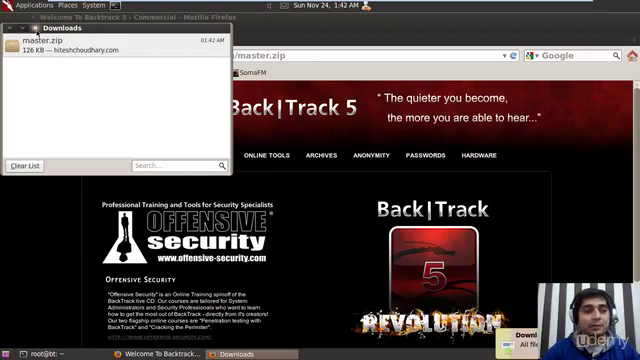
Step: Close the Downloads list and minimize Firefox to return to the terminal
click(9, 28)
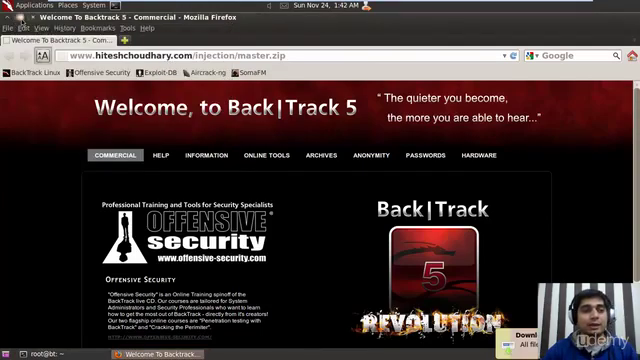
click(8, 16)
click(137, 124)
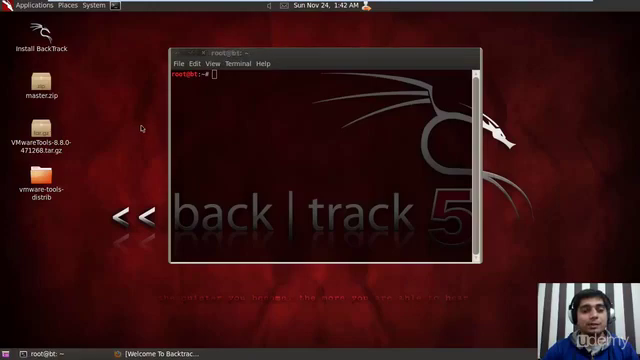
click(215, 74)
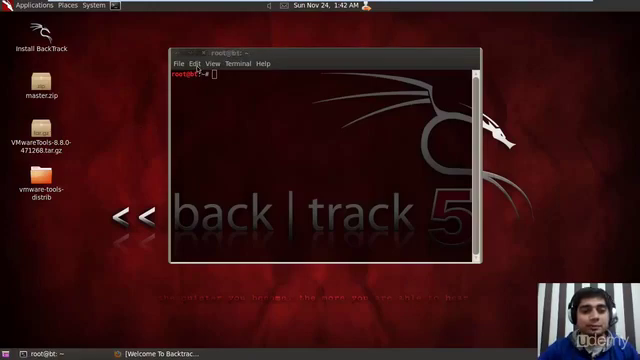
Step: Set the Default terminal profile's shading to Maximum and its colour scheme to Black on white
click(196, 63)
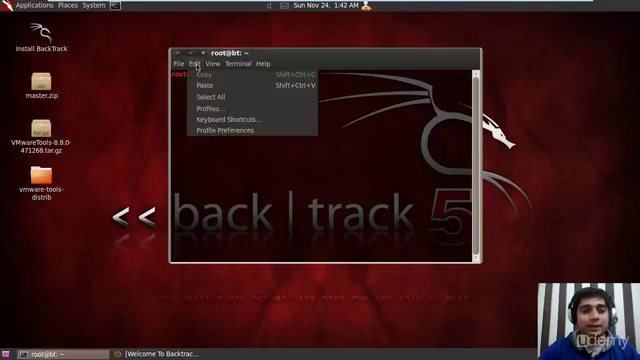
click(242, 131)
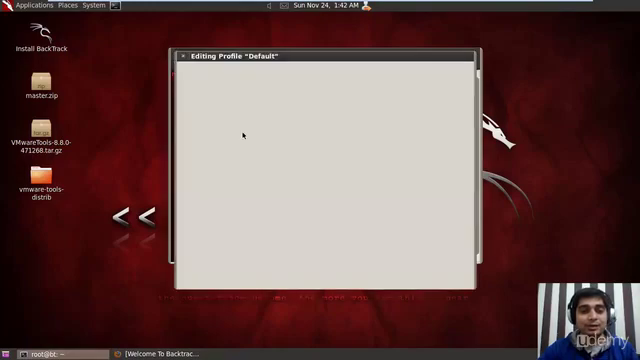
click(322, 74)
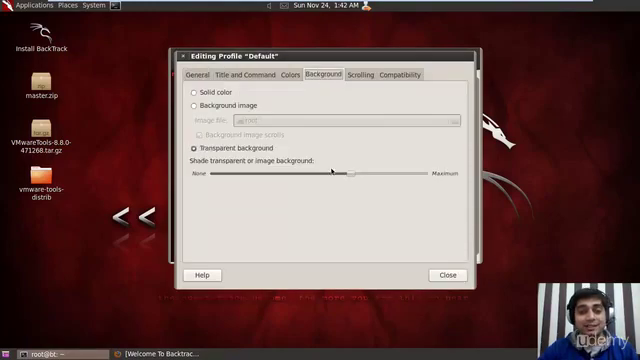
drag(350, 173, 427, 173)
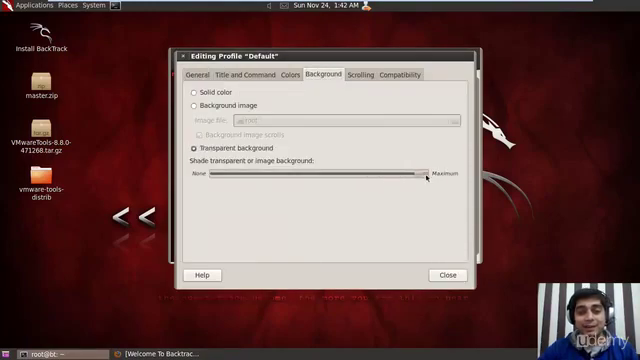
click(291, 75)
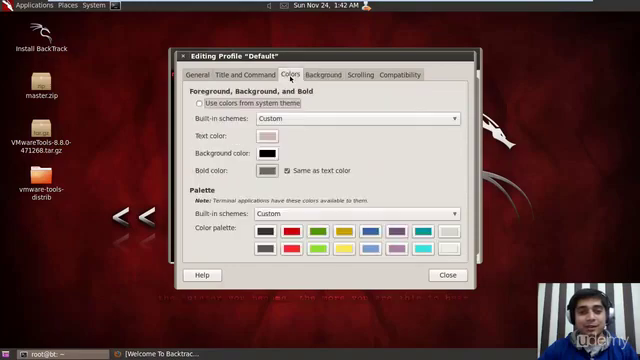
click(350, 118)
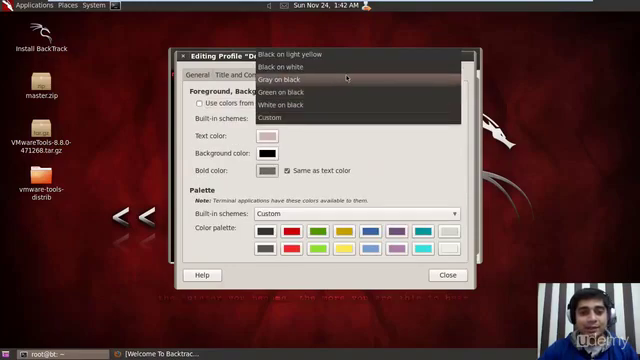
click(300, 66)
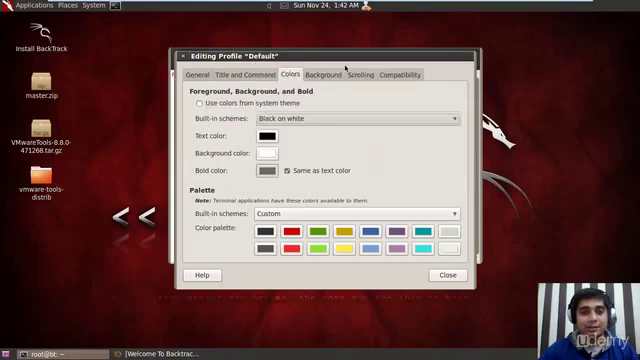
Step: Close profile preferences, then change into /root/Desktop and list its files, including master.zip
click(447, 275)
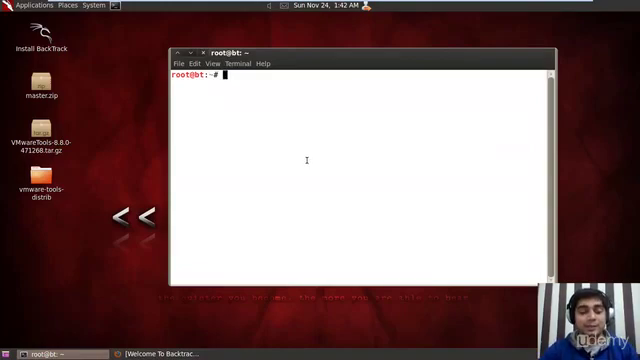
text(cd)
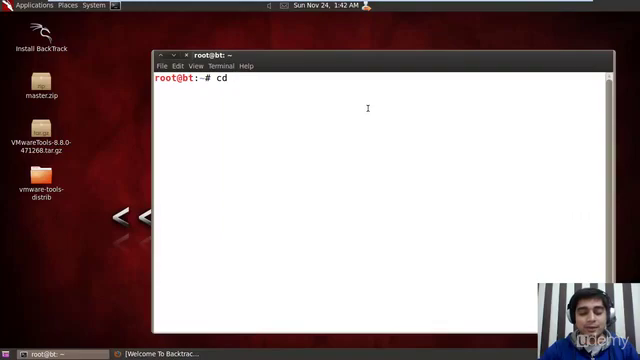
text(/root/)
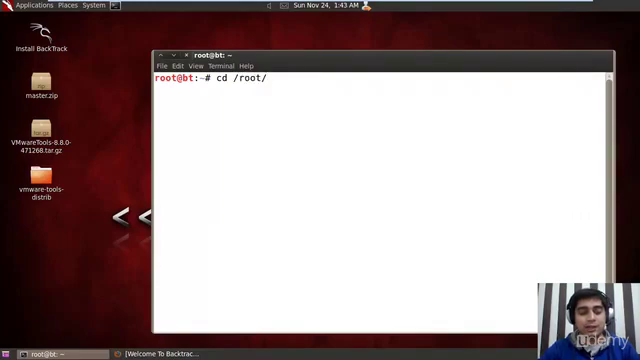
text(Desktop/)
key(Return)
text(ls)
key(Return)
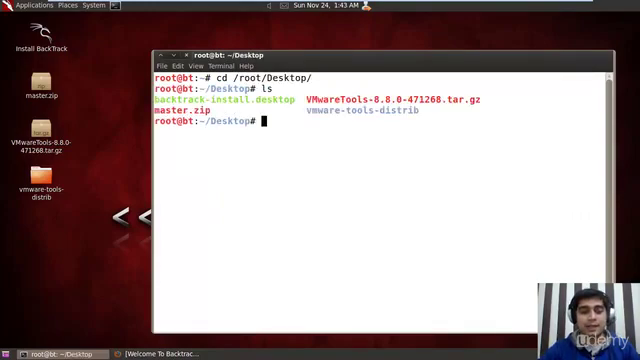
drag(212, 110, 175, 110)
click(297, 127)
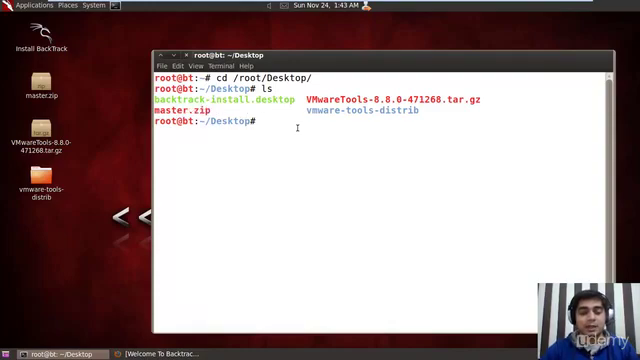
text(mv ma)
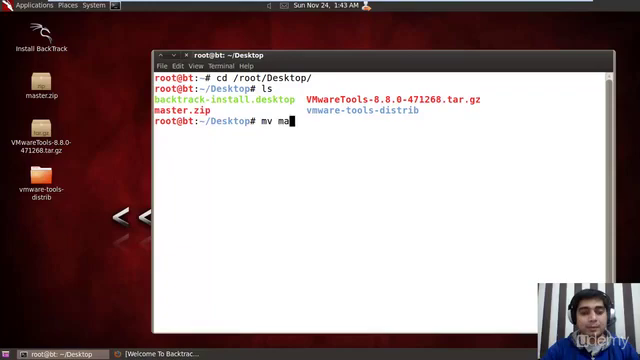
text(ster.zip )
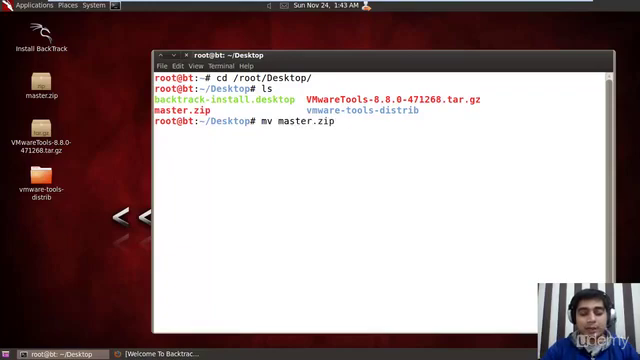
text( /var/)
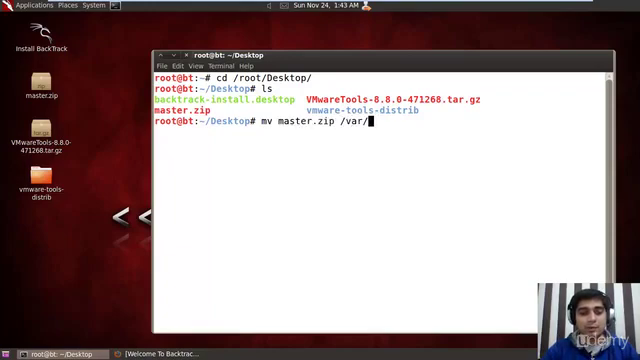
text(www/)
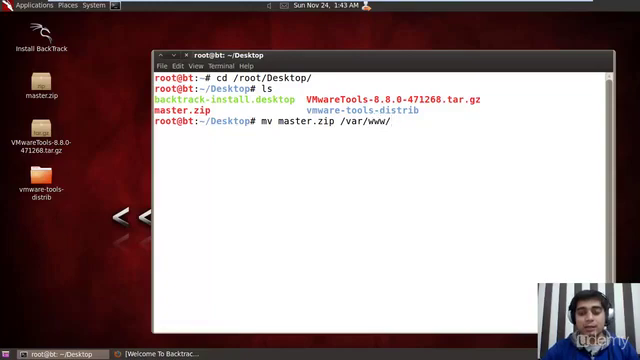
Step: Move master.zip into /var/www, then change into /var/www and list its contents
key(Return)
text(cd )
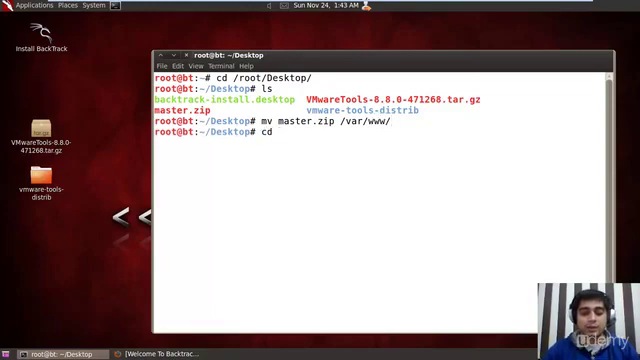
text(/var/)
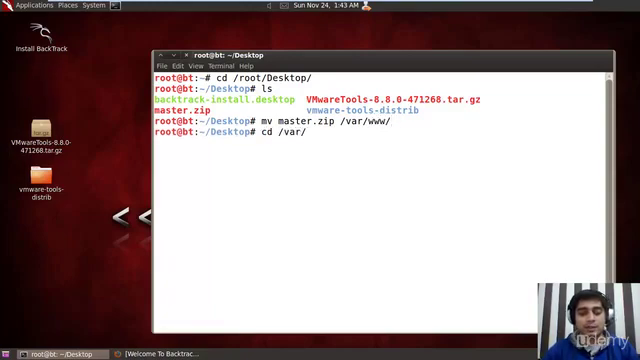
text(www/)
key(Return)
text(l)
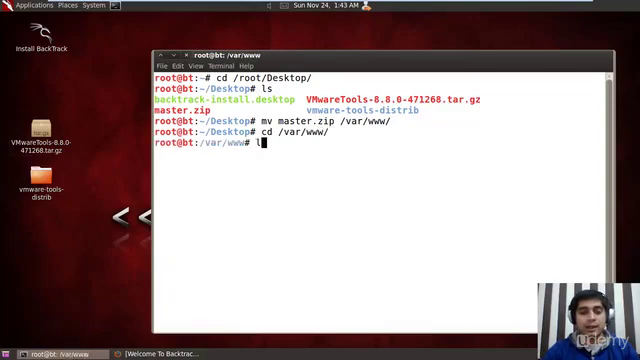
text(s)
key(Return)
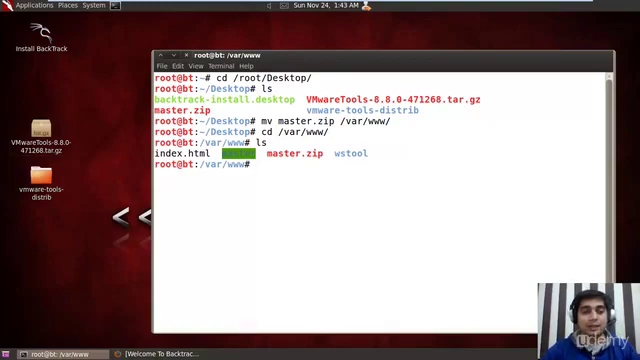
Step: Browse to /var/www in the file browser, delete the master folder, and return to the terminal
click(68, 6)
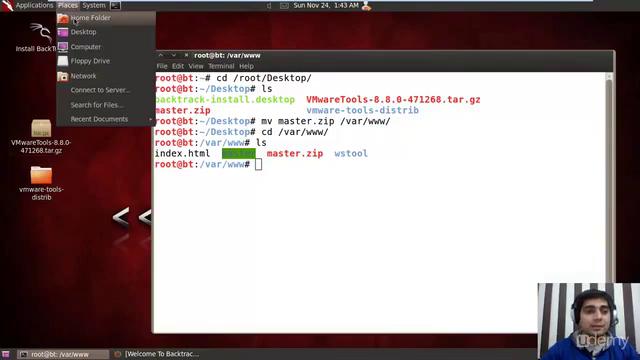
click(90, 18)
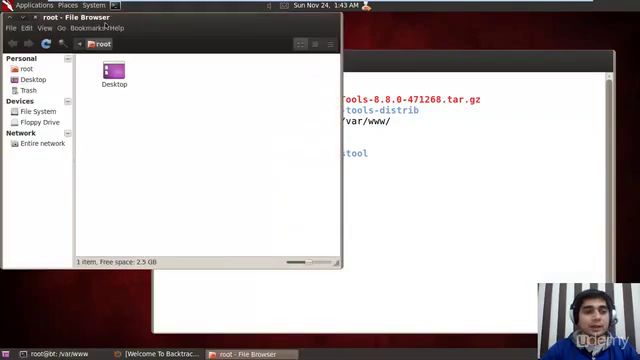
click(40, 111)
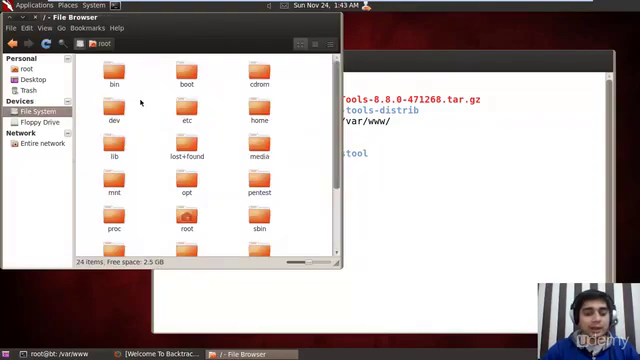
text(v)
key(Return)
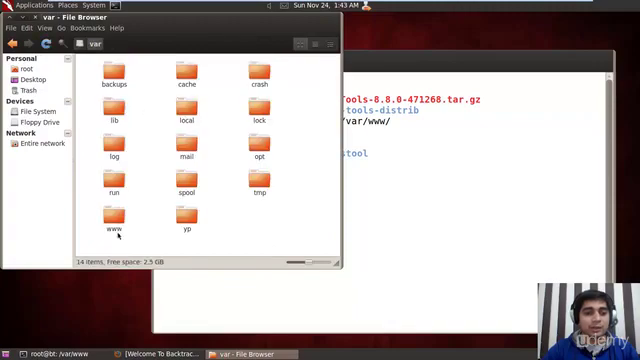
double_click(114, 218)
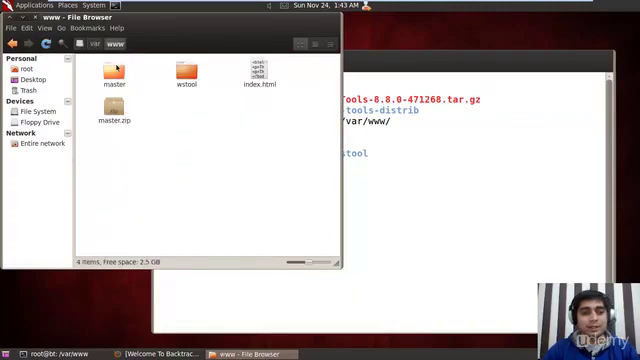
click(114, 75)
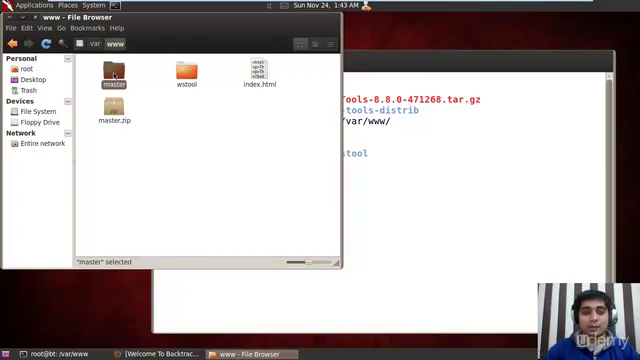
key(Delete)
click(367, 197)
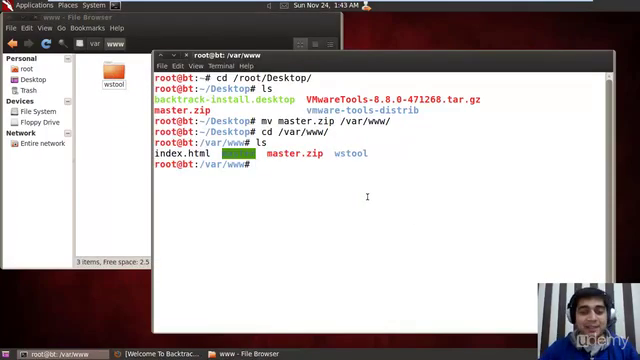
text(un)
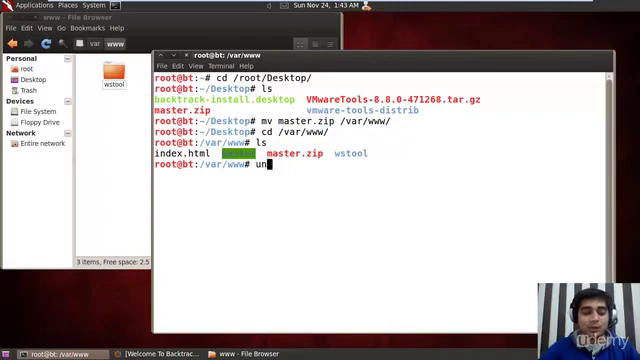
text(zip master.zip)
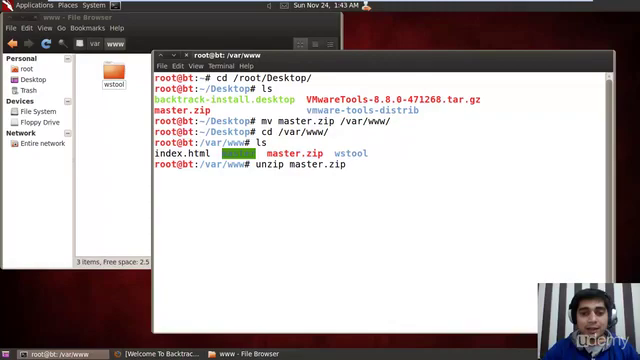
Step: Run 'unzip master.zip' in /var/www and cd into the extracted master folder
key(Return)
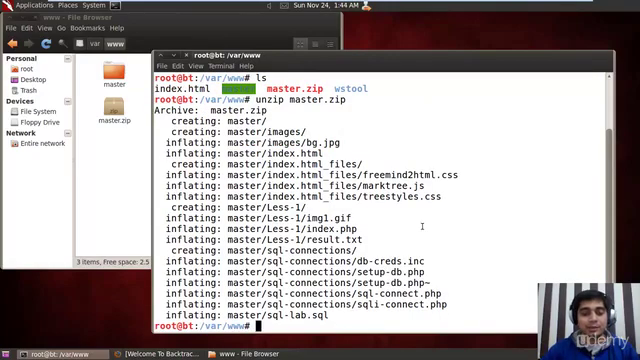
text(cd master)
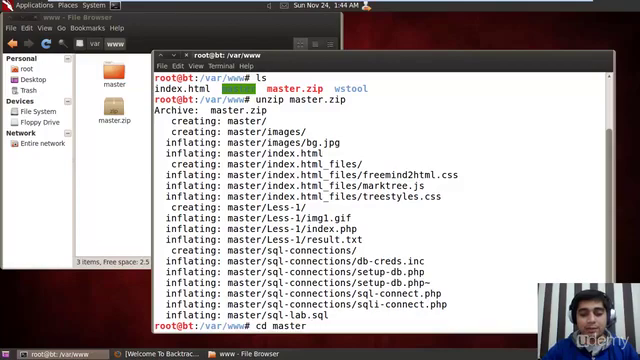
key(Return)
Step: Clear the screen and list the master folder, highlighting the sql-connections name
key(ctrl+l)
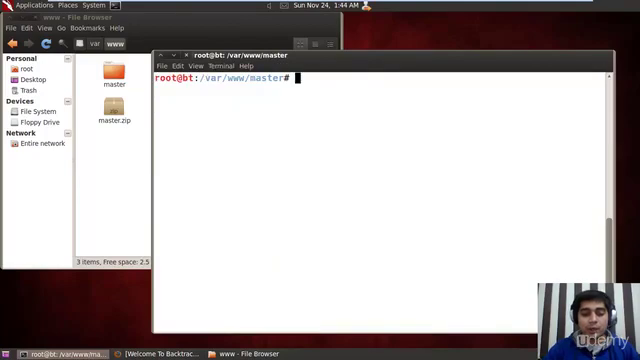
text(ls)
key(Return)
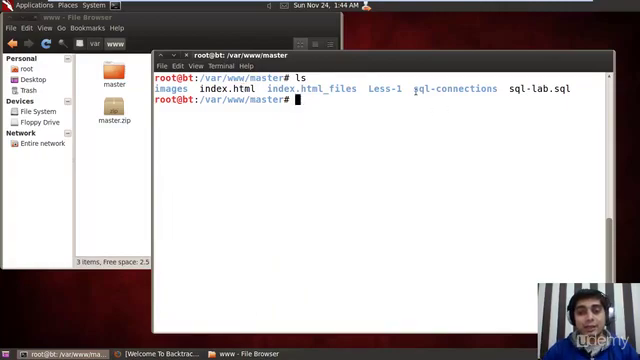
drag(414, 89, 497, 89)
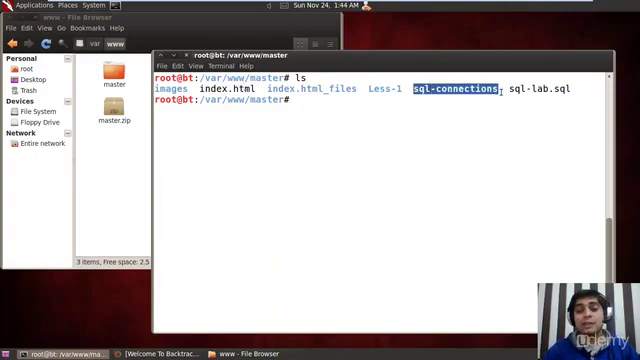
click(396, 110)
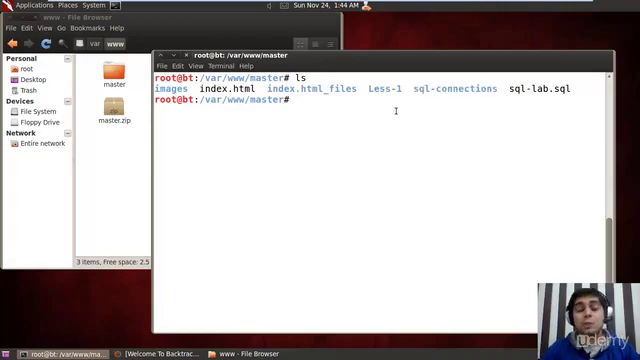
text(cd )
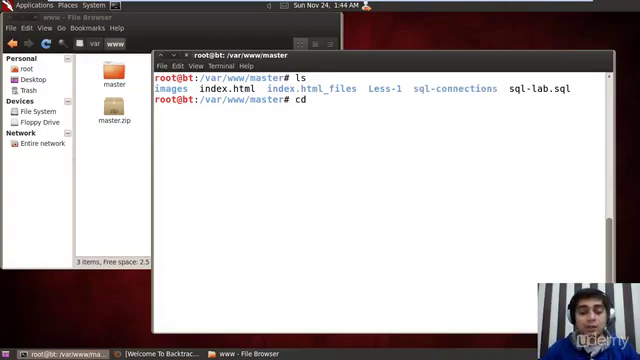
text(sql-c)
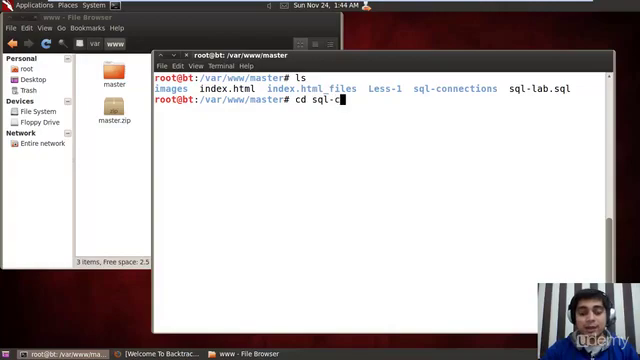
Step: Change into sql-connections and list its files, highlighting db-creds.inc
key(Tab)
key(Return)
text(ls)
key(Return)
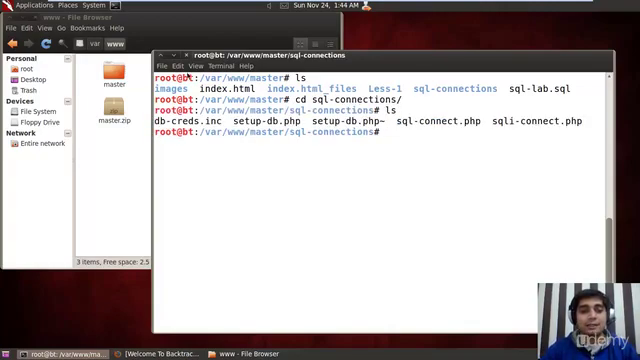
mouse_move(170, 121)
mouse_down()
mouse_move(210, 132)
mouse_move(222, 121)
mouse_up()
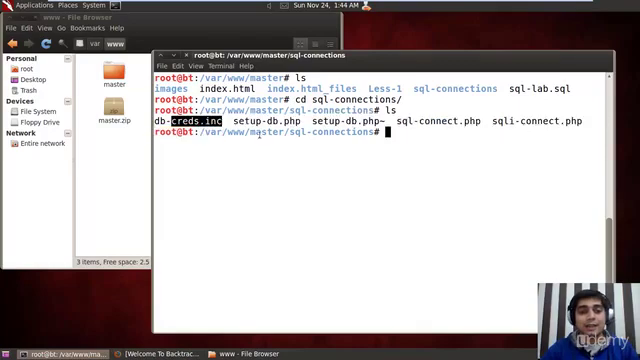
click(380, 148)
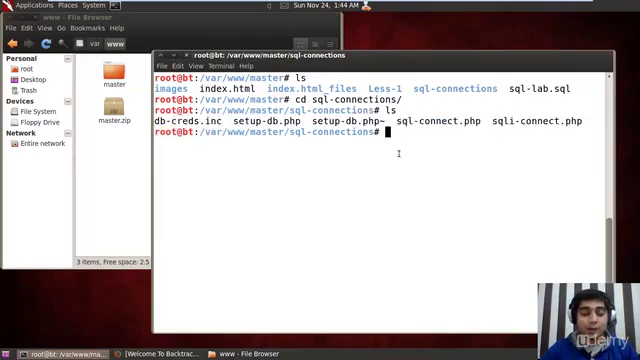
text(vim )
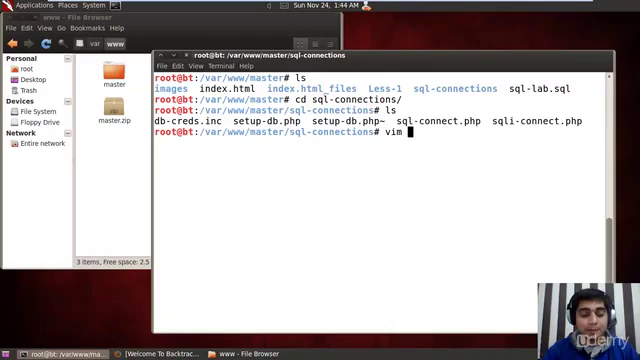
text(d)
key(Tab)
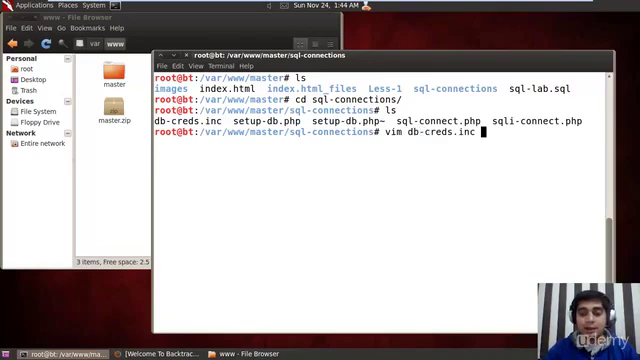
key(Return)
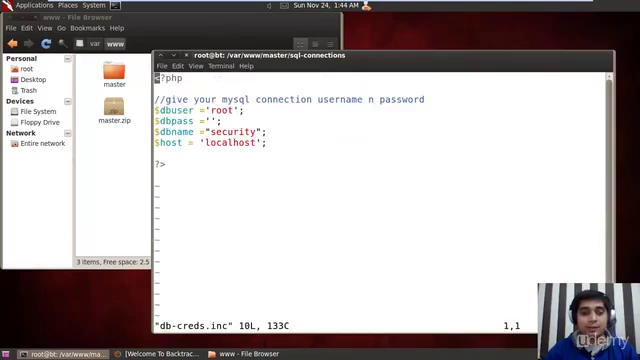
key(Down)
key(Down)
key(Down)
key(Right)
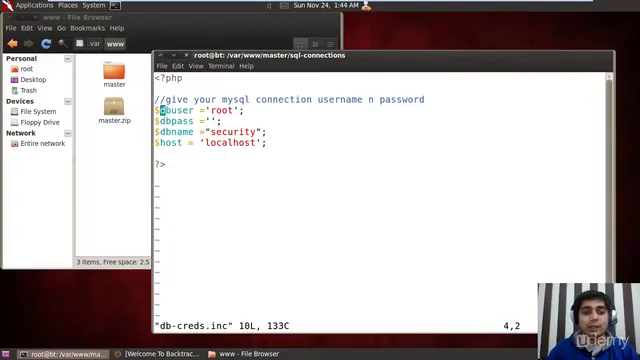
key(Right)
key(Right)
key(Right)
key(Right)
key(Right)
key(Right)
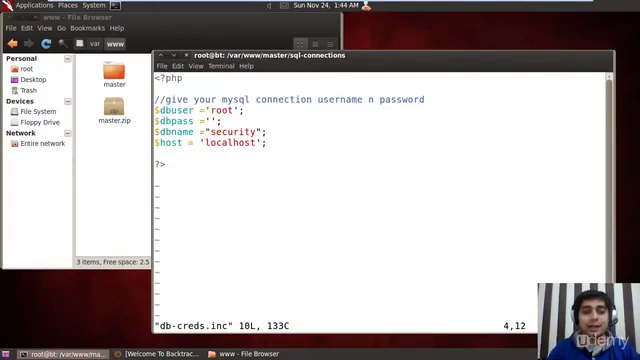
key(Down)
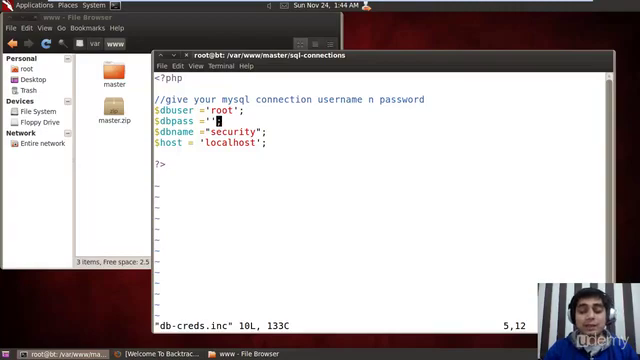
key(i)
key(Left)
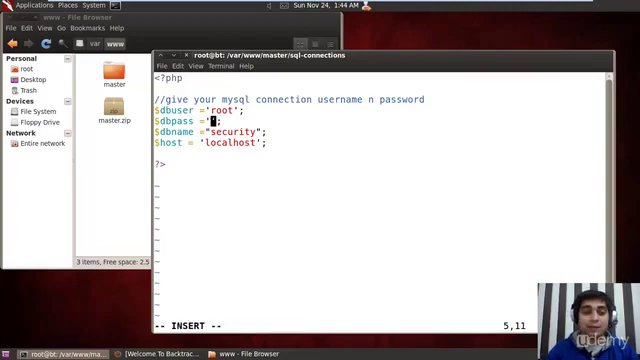
key(Left)
key(Right)
text(to)
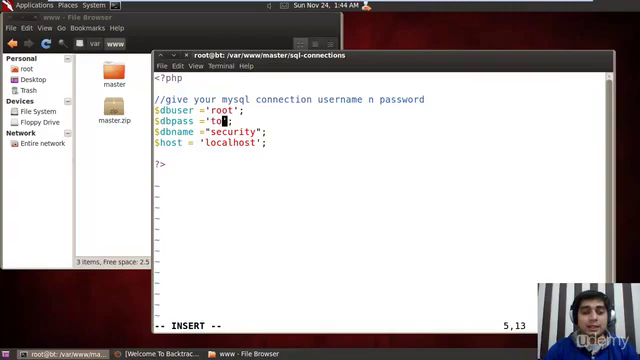
text(or)
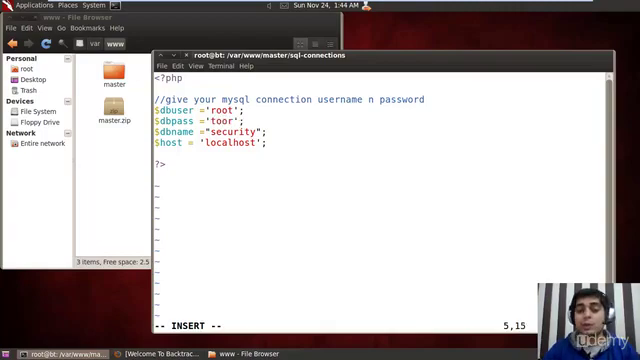
key(Right)
key(Right)
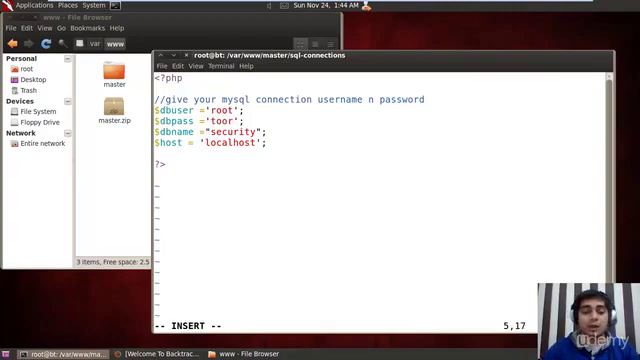
key(Escape)
text(:wq)
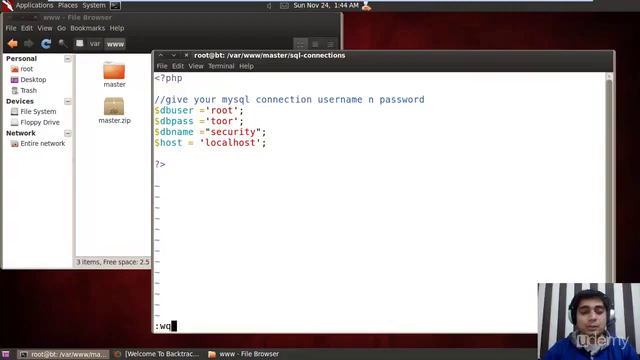
key(Return)
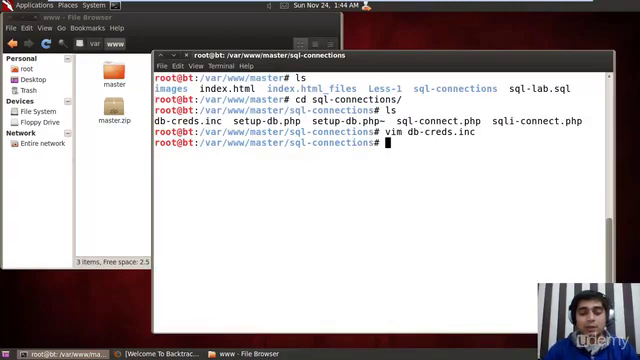
Step: Clear the terminal, then run 'service apache2 start' and 'start mysql'
key(ctrl+l)
text(cd)
key(Return)
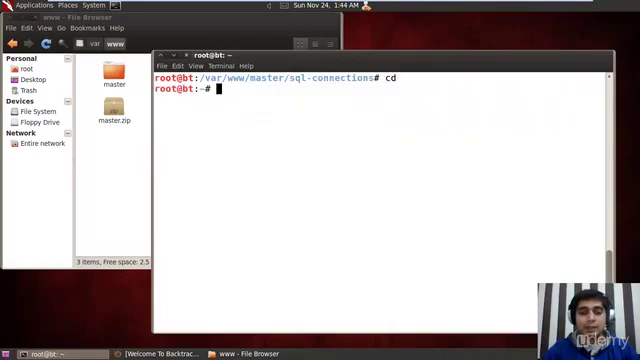
key(ctrl+l)
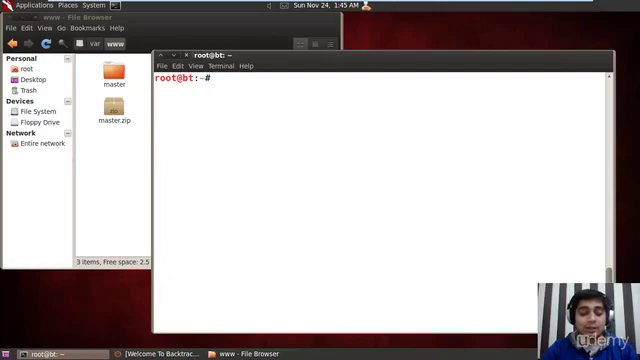
text(service )
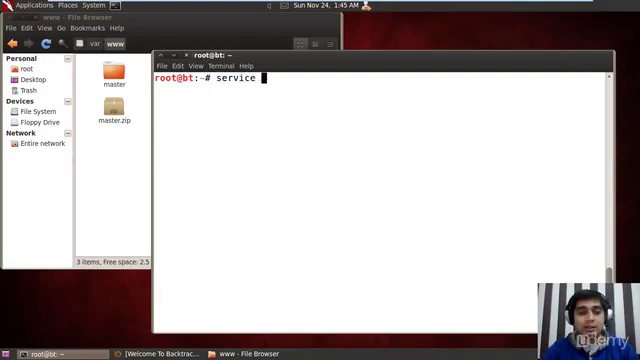
text(apa)
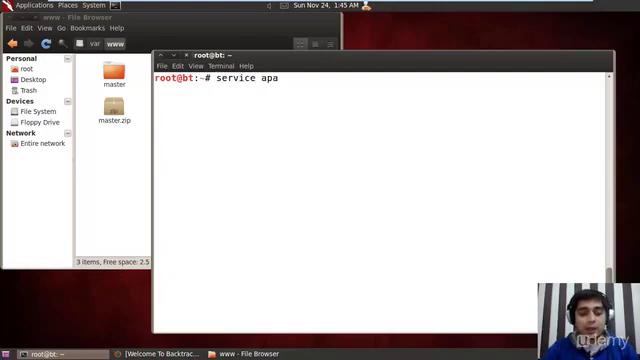
text(che2 )
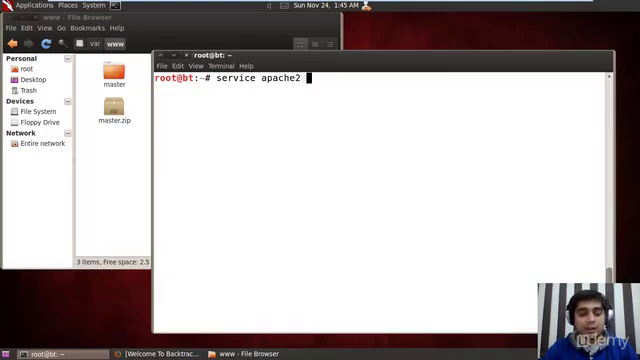
text(start)
key(Return)
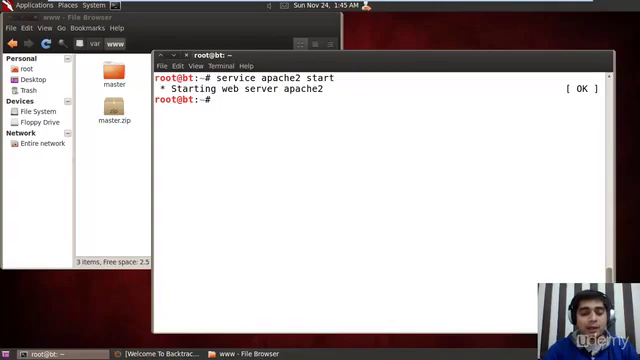
text(start my)
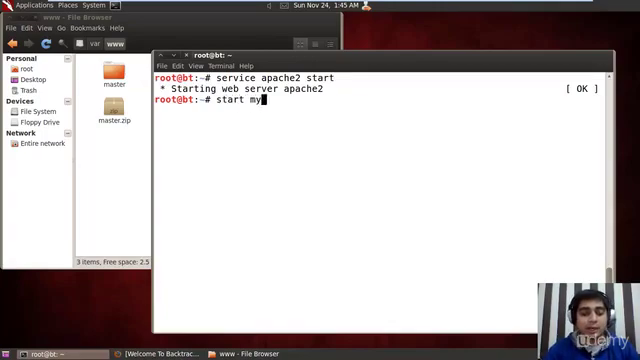
text(sql)
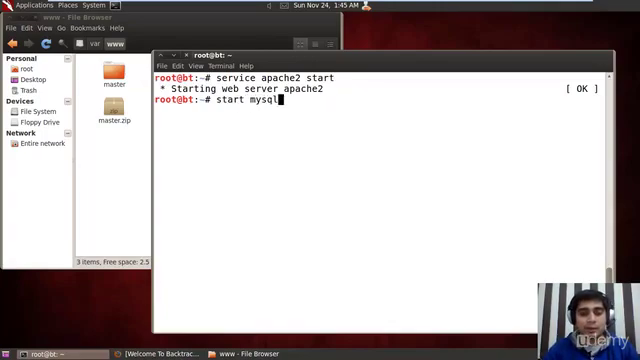
key(Return)
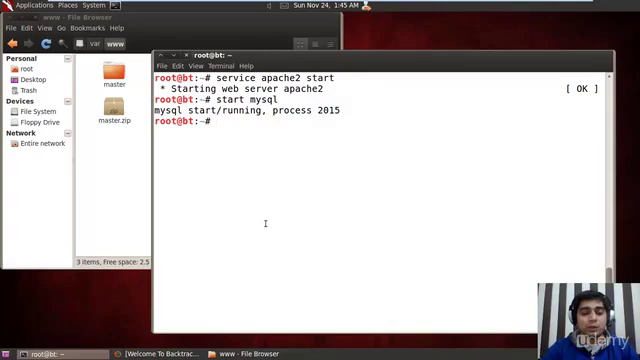
text(fire)
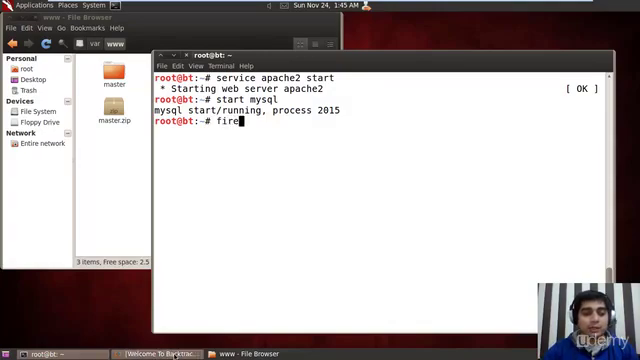
Step: In Firefox, go to localhost/master and run Setup/reset Database for labs
click(165, 353)
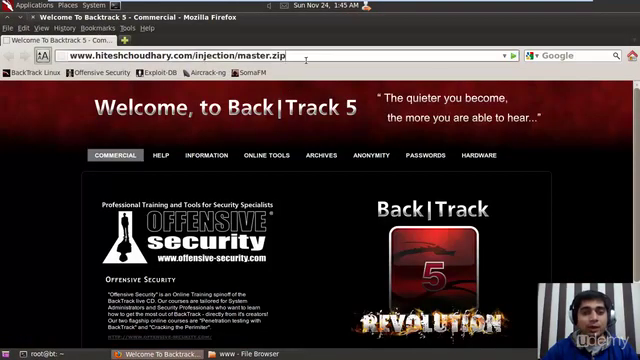
text(loca)
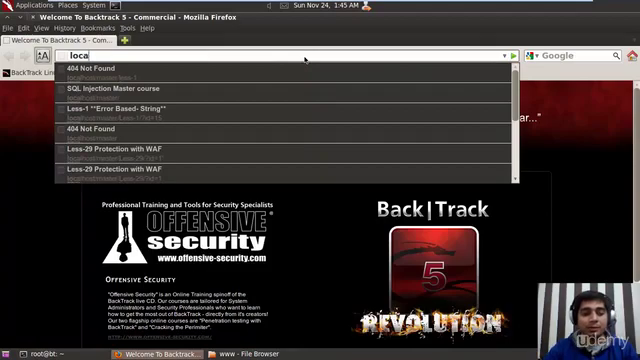
text(host)
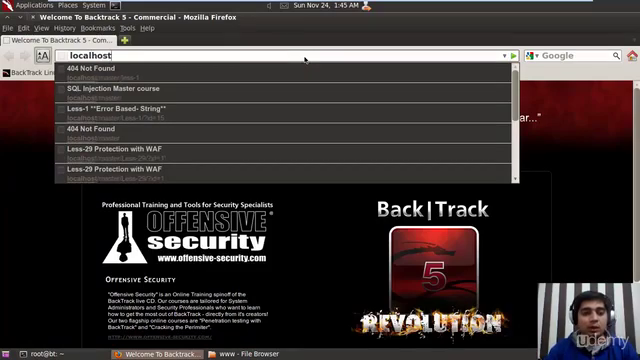
key(Return)
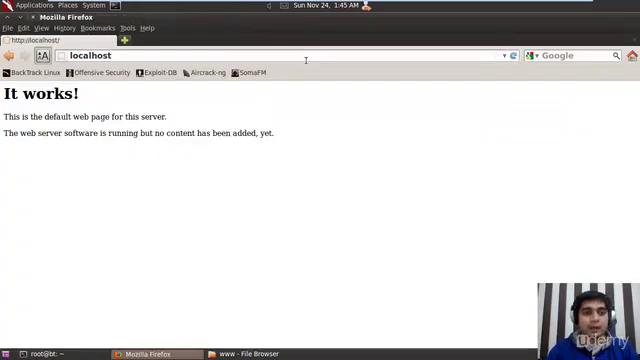
text(/m)
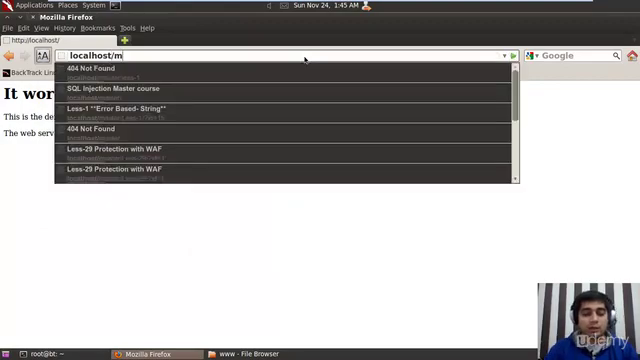
text(aster)
key(Return)
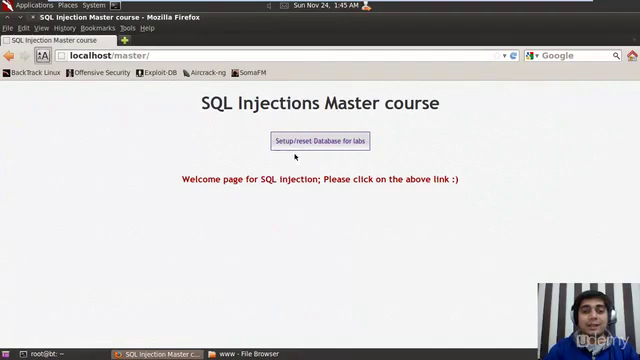
click(320, 141)
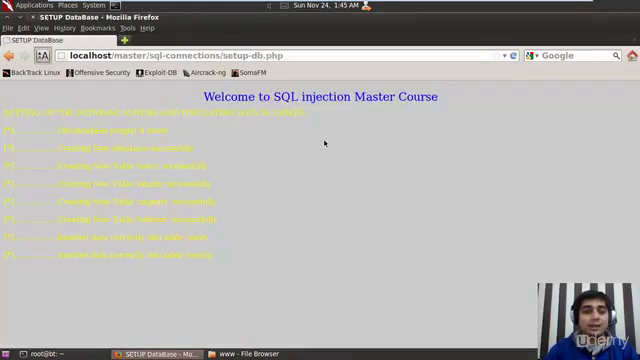
drag(92, 112, 211, 257)
click(223, 260)
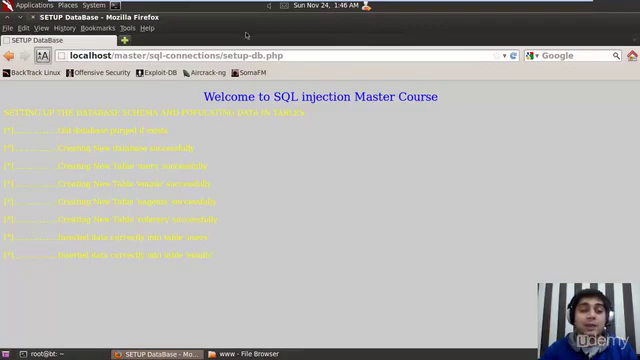
Step: Load localhost/master/less-1, which returns 404, and reopen the address to correct it
drag(149, 55, 288, 56)
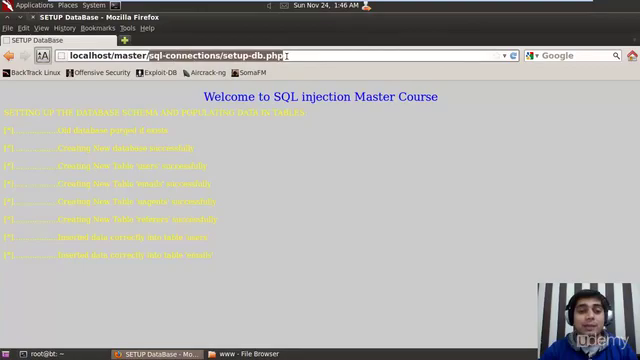
text(les)
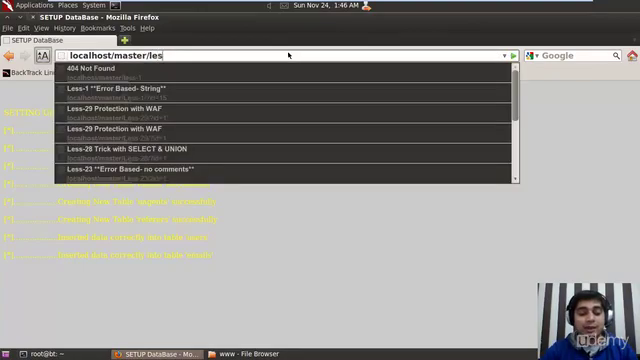
text(s-1)
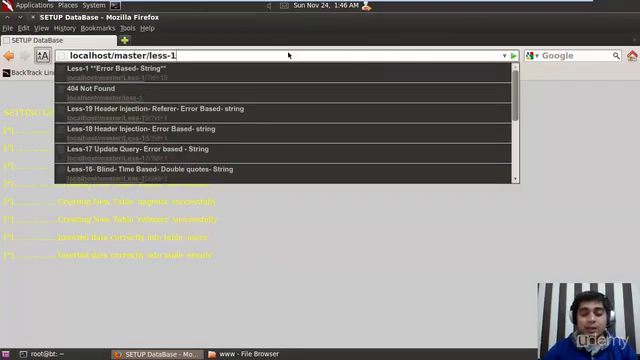
key(Return)
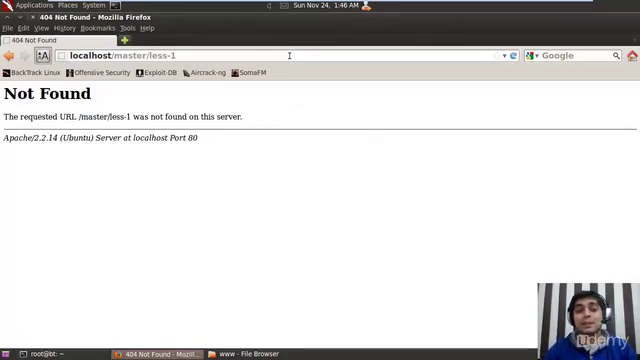
click(289, 55)
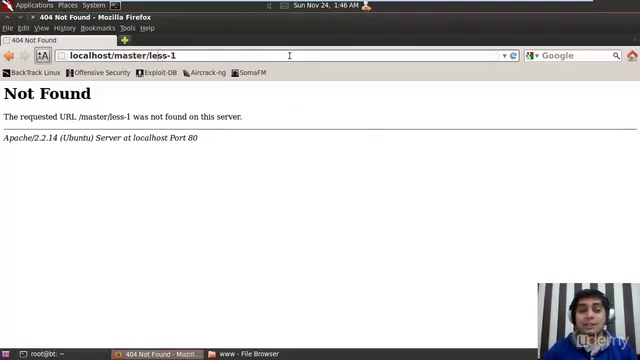
text(L)
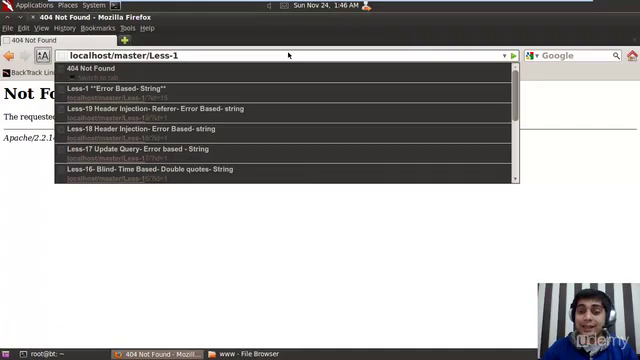
key(Return)
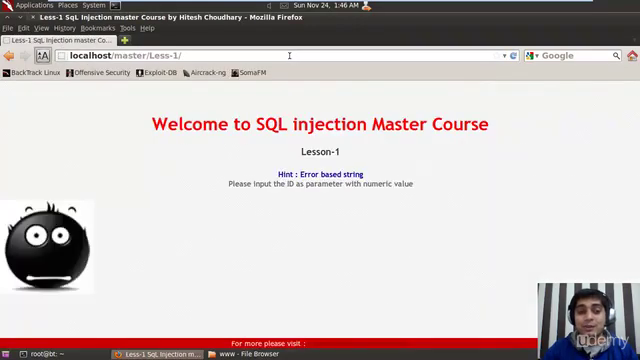